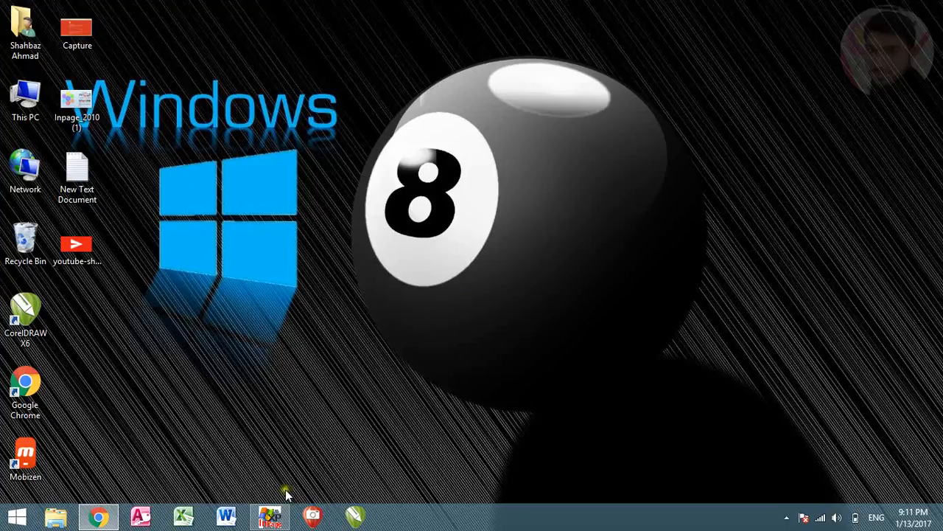
Switch to InPage and create a new one-page A4 portrait document with right-to-left direction and 12.7 mm margins
click(270, 516)
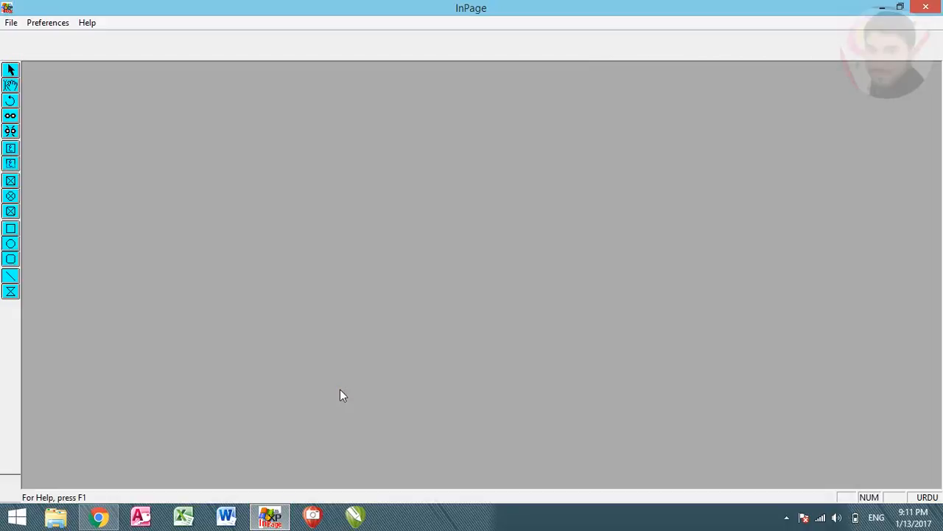
click(11, 24)
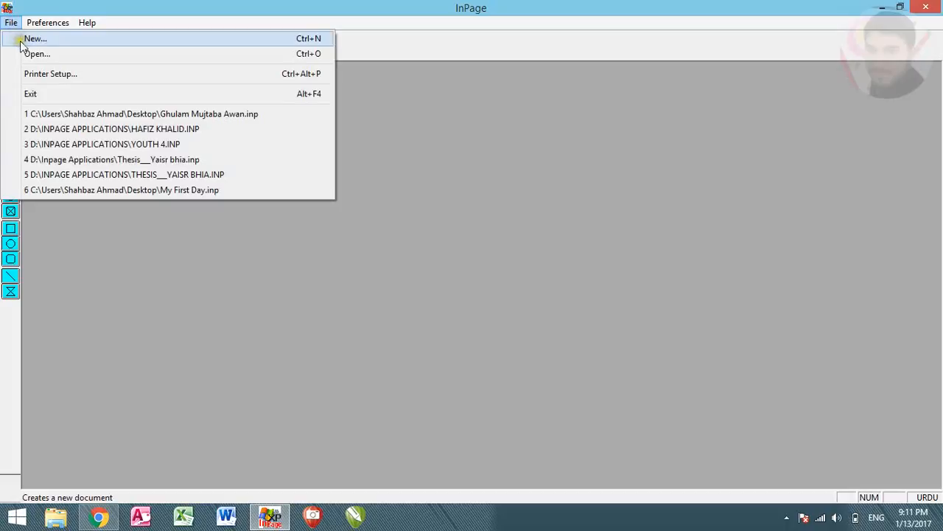
click(47, 37)
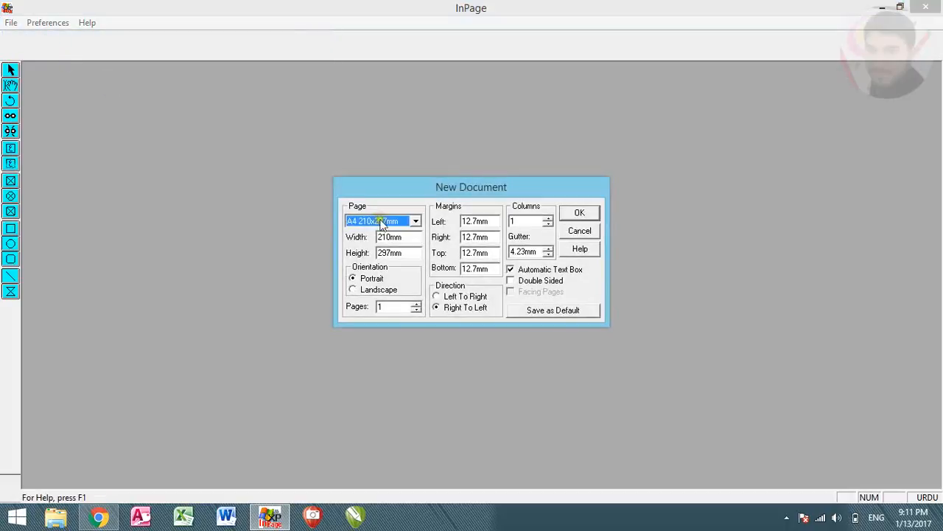
mouse_move(443, 185)
mouse_down()
mouse_move(420, 188)
mouse_move(447, 185)
mouse_up()
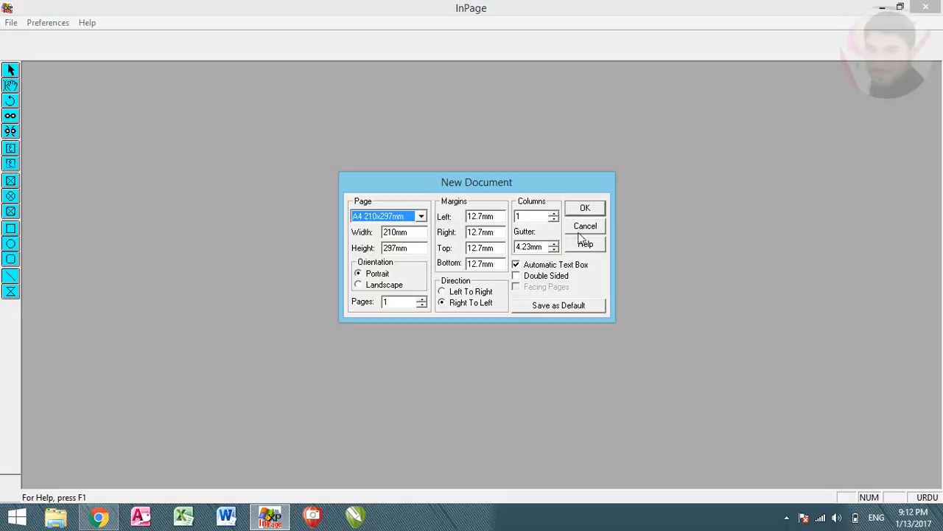
click(580, 210)
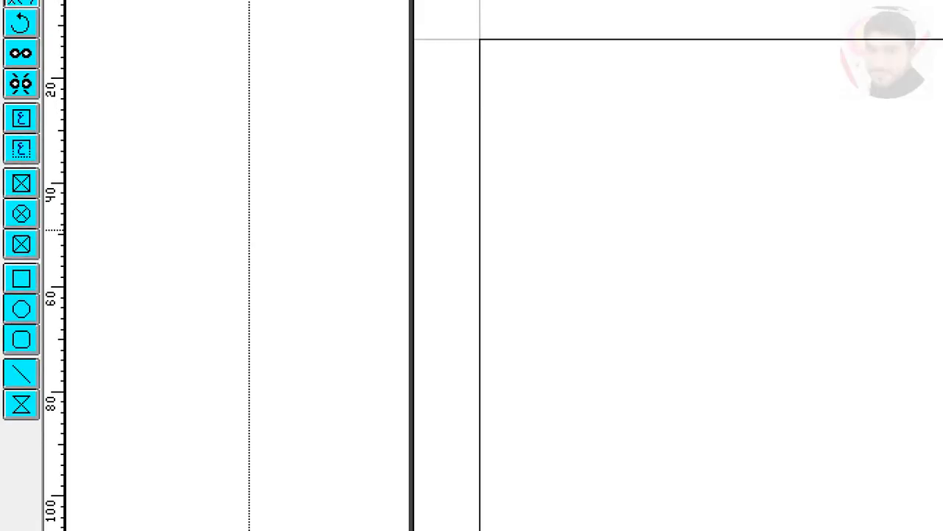
Draw a rectangular picture box about 58 by 51 mm on the page and import the desktop picture "Inpage_2010 (1)" into it
click(21, 183)
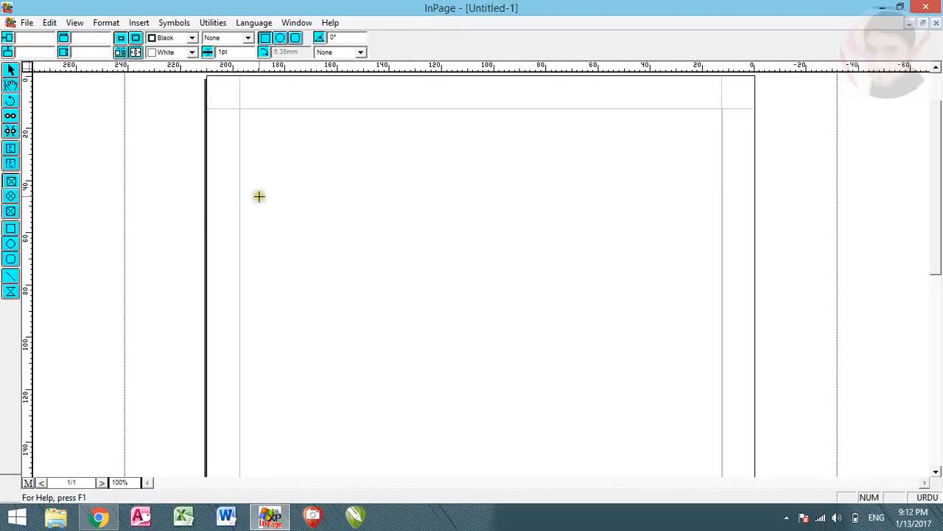
drag(268, 191, 419, 325)
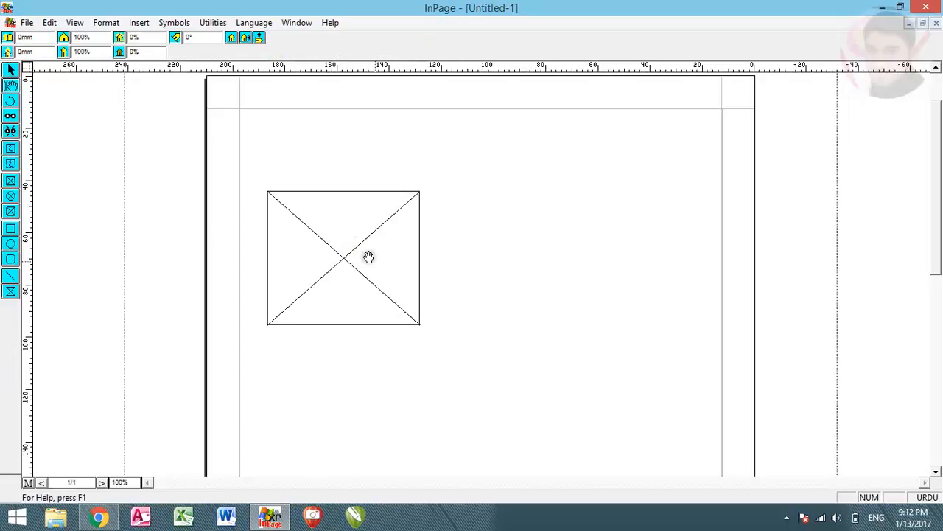
right_click(327, 263)
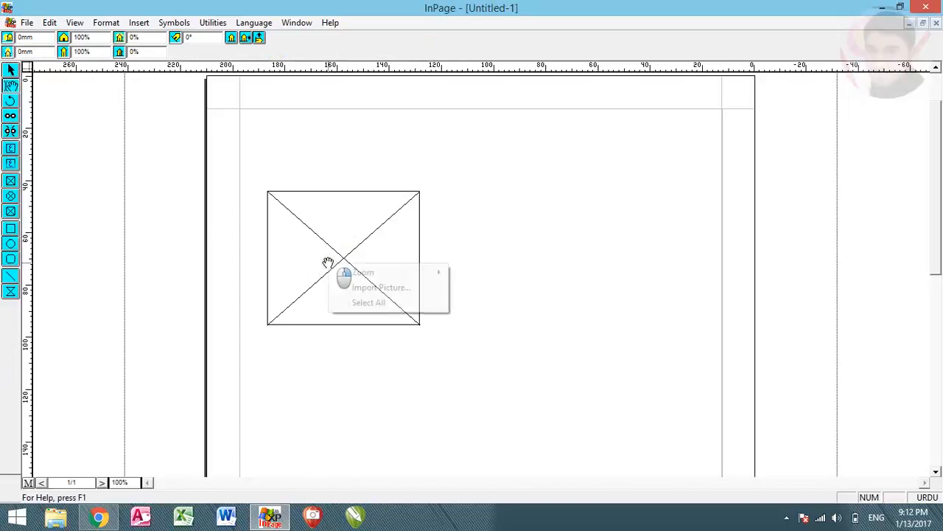
click(329, 253)
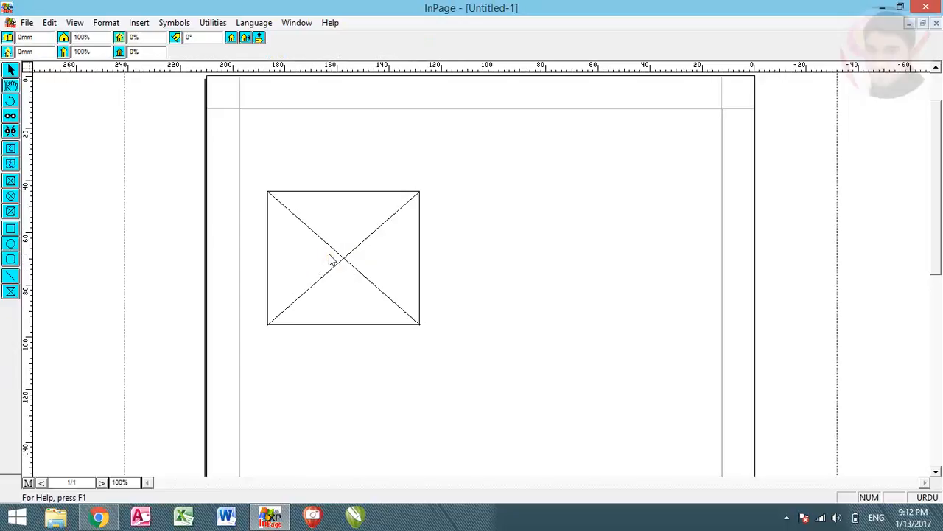
right_click(330, 256)
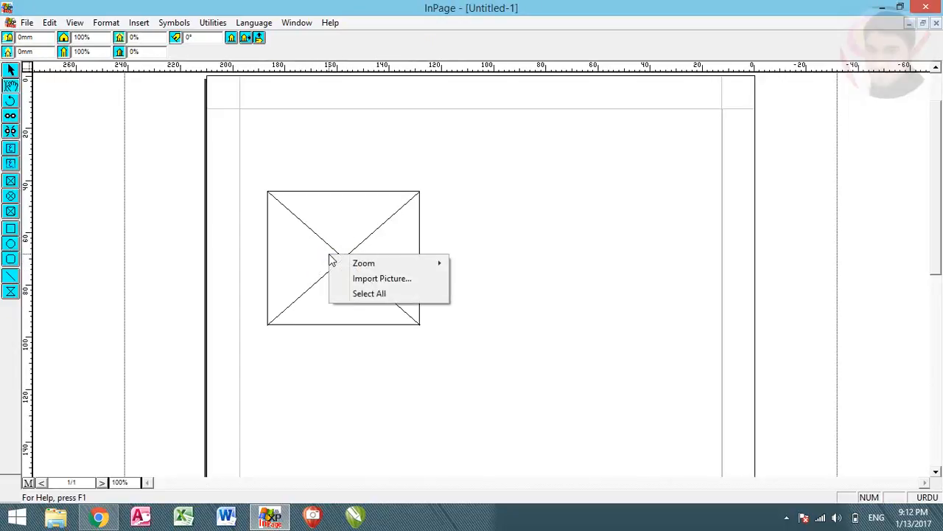
click(358, 283)
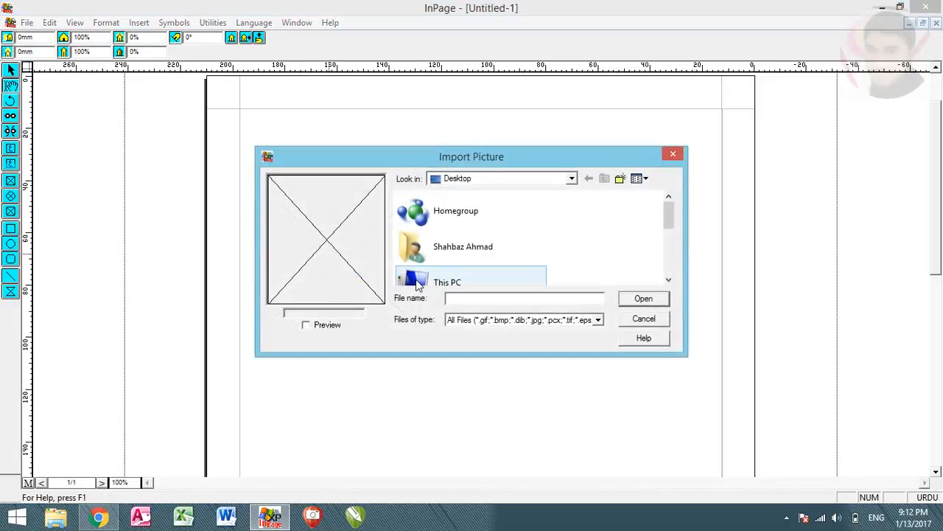
click(509, 271)
drag(671, 218, 672, 261)
click(442, 240)
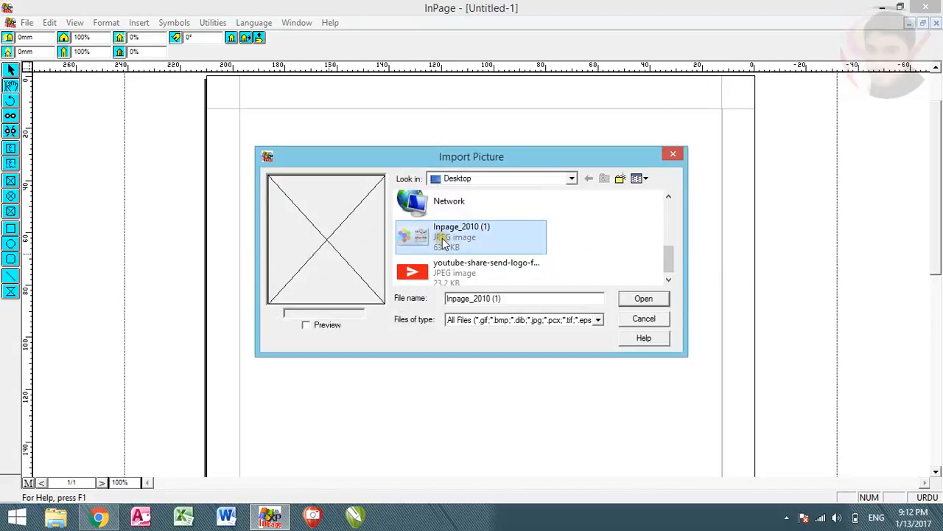
click(634, 300)
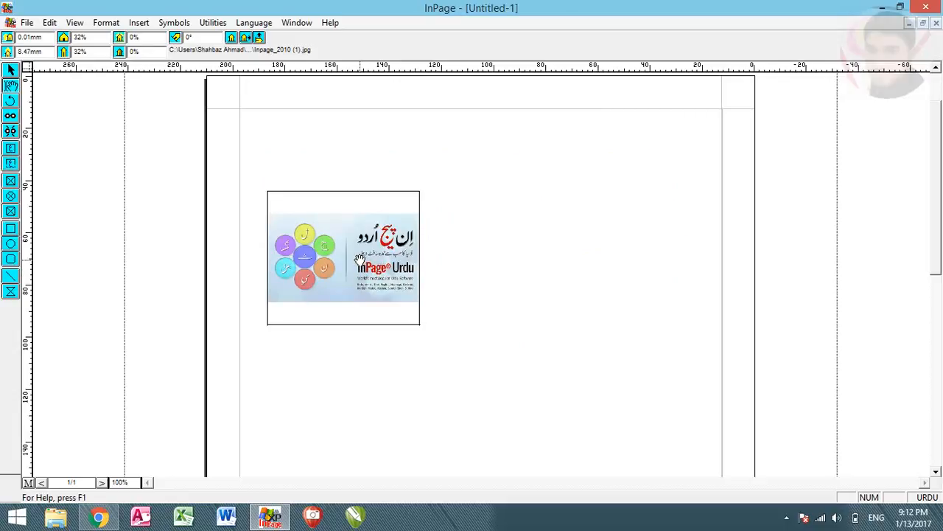
Try mirroring the imported picture vertically and horizontally, and return it to its original orientation
click(259, 39)
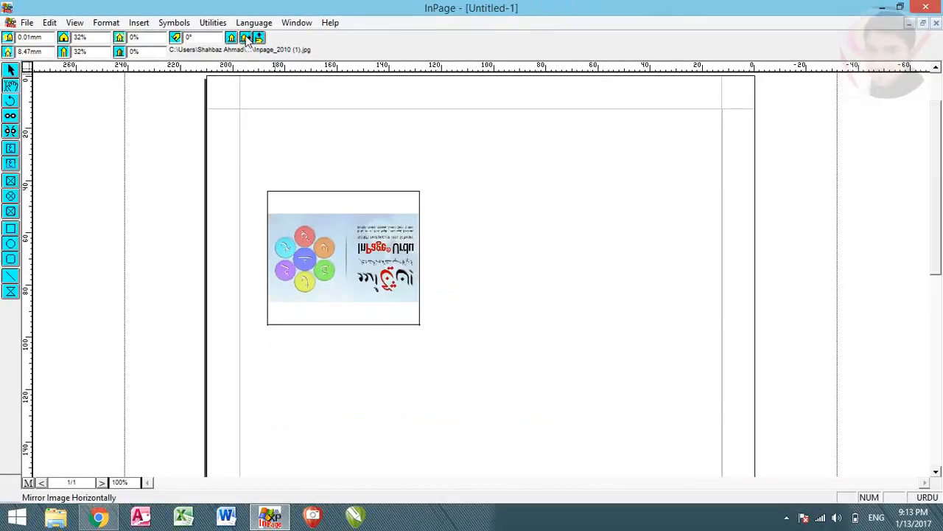
click(234, 61)
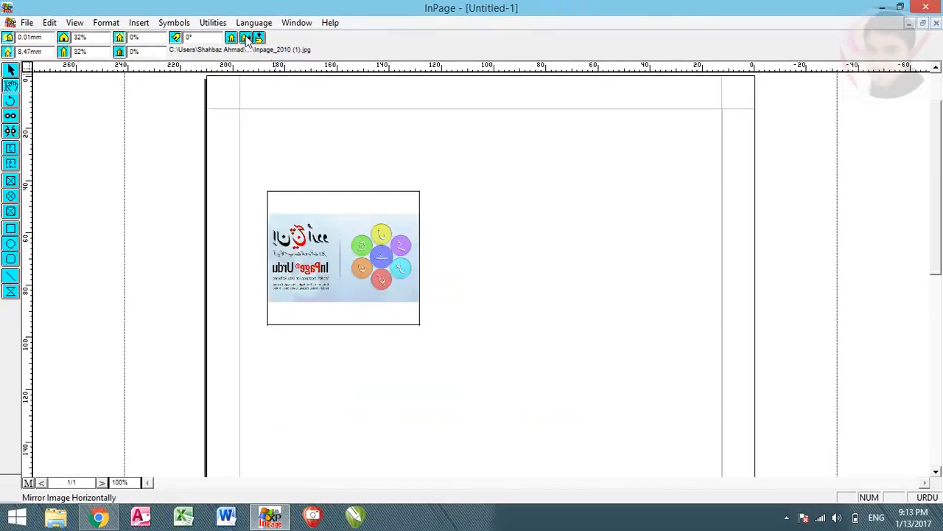
click(259, 38)
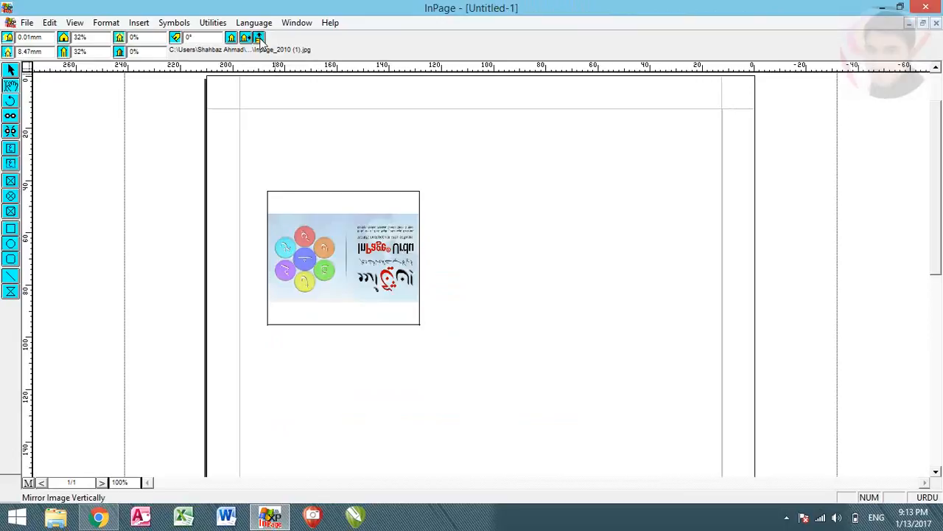
click(246, 38)
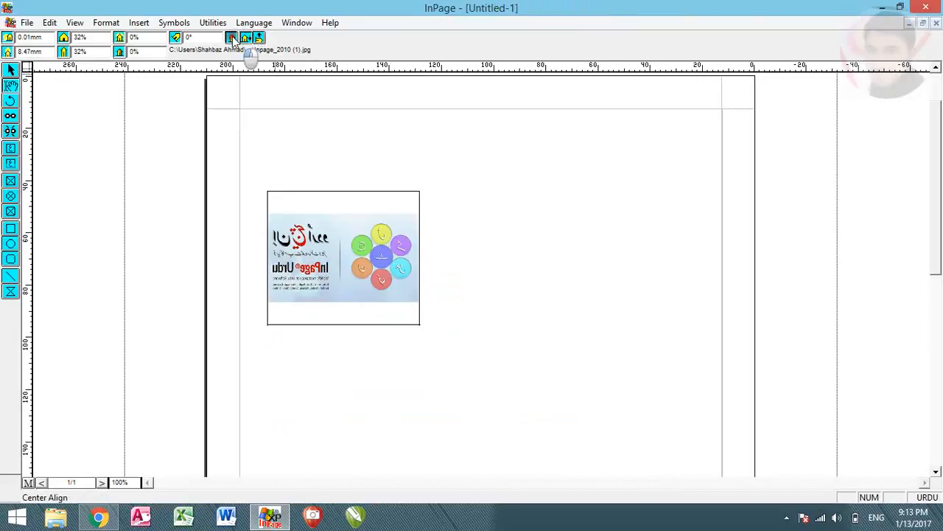
click(246, 38)
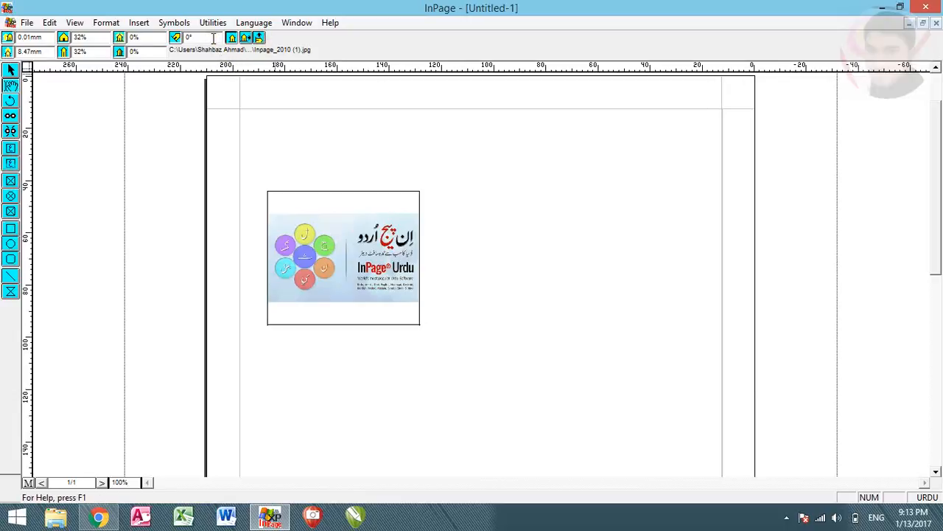
Try picture rotations of 10° and 180°, and reset the rotation to 0°
click(176, 38)
text(10)
key(Return)
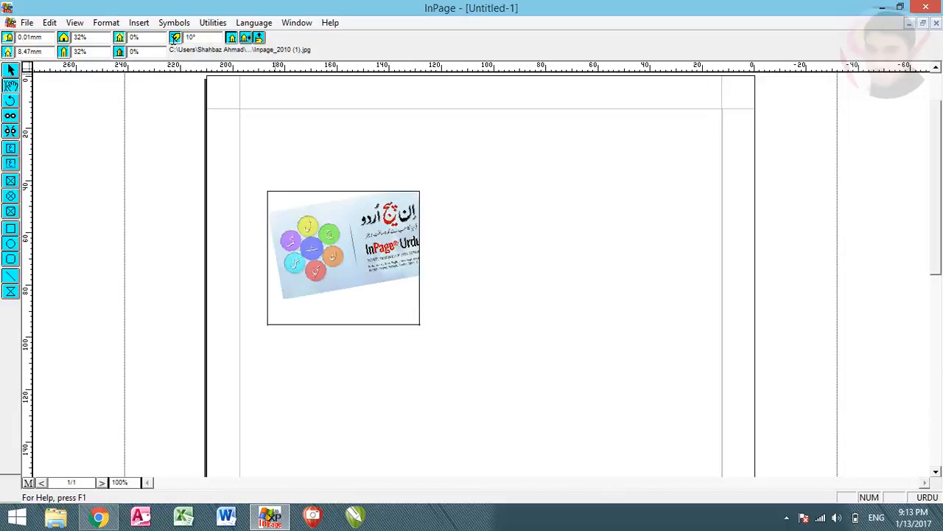
click(175, 38)
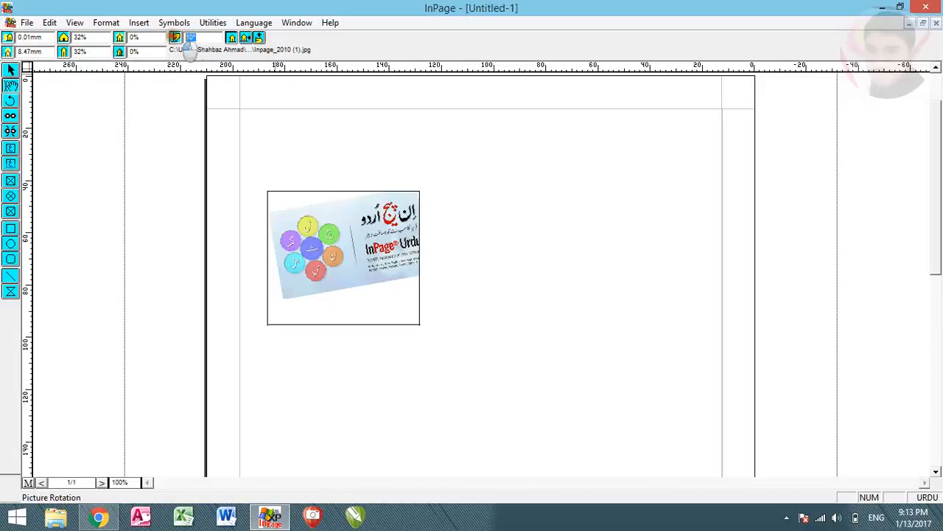
text(180)
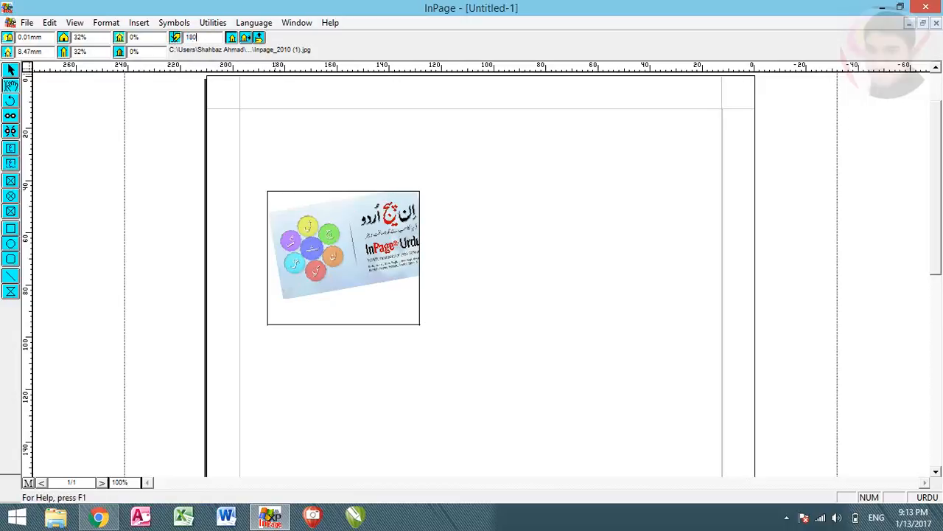
key(Return)
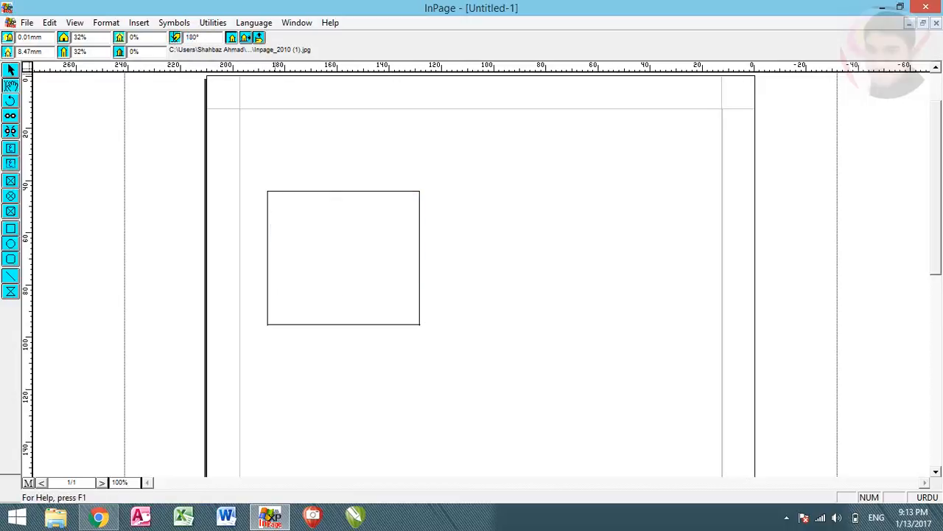
click(175, 38)
text(0)
key(Return)
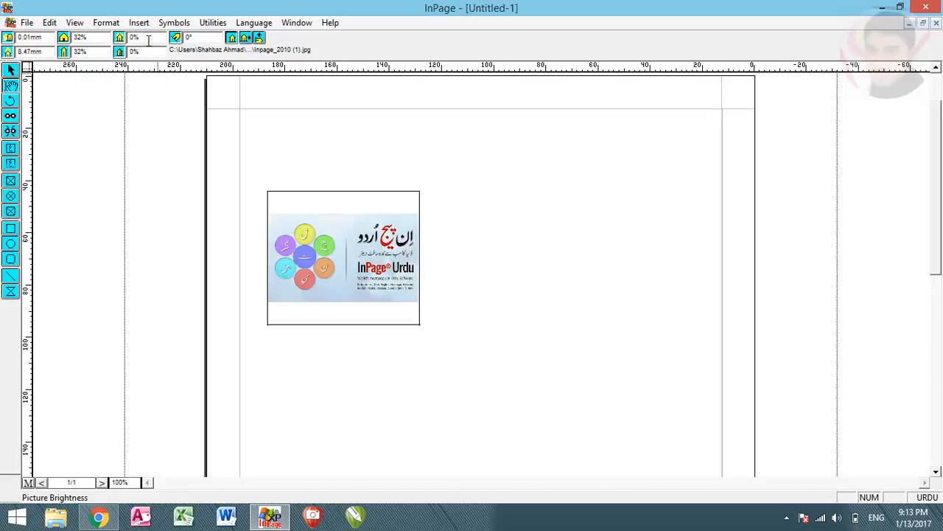
Set the picture's brightness to 10% and its contrast to 10%
click(120, 38)
text(10)
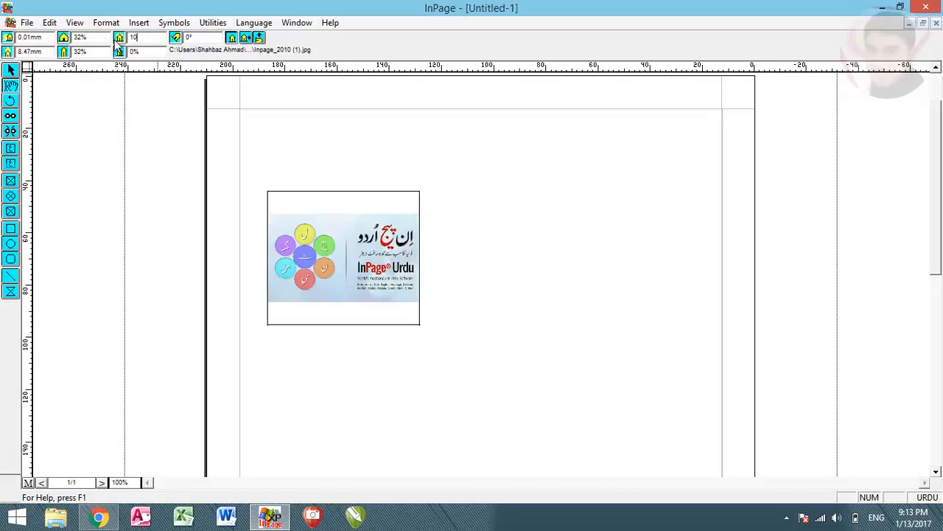
key(Return)
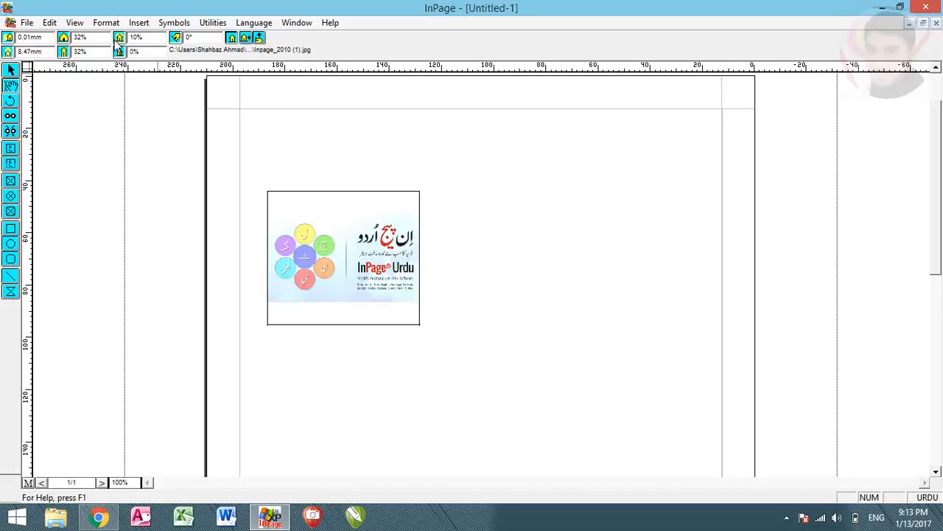
click(118, 52)
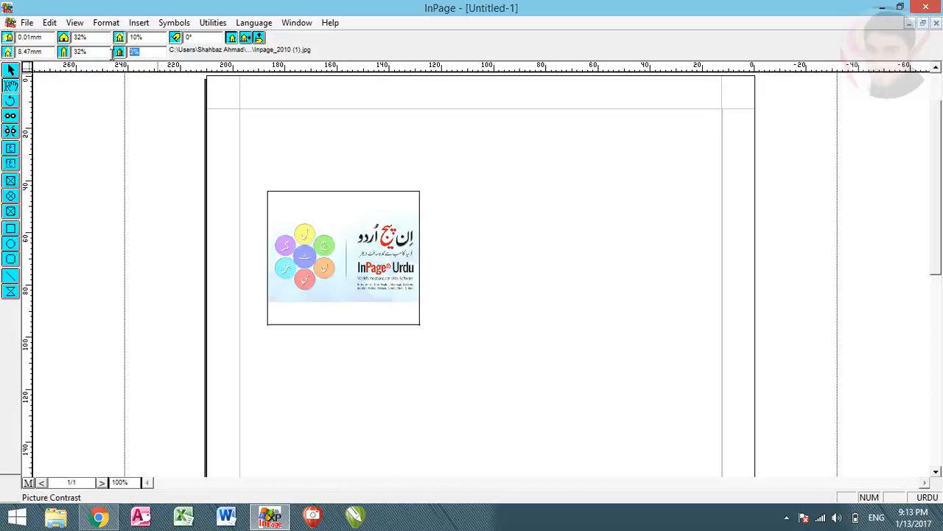
text(10)
key(Return)
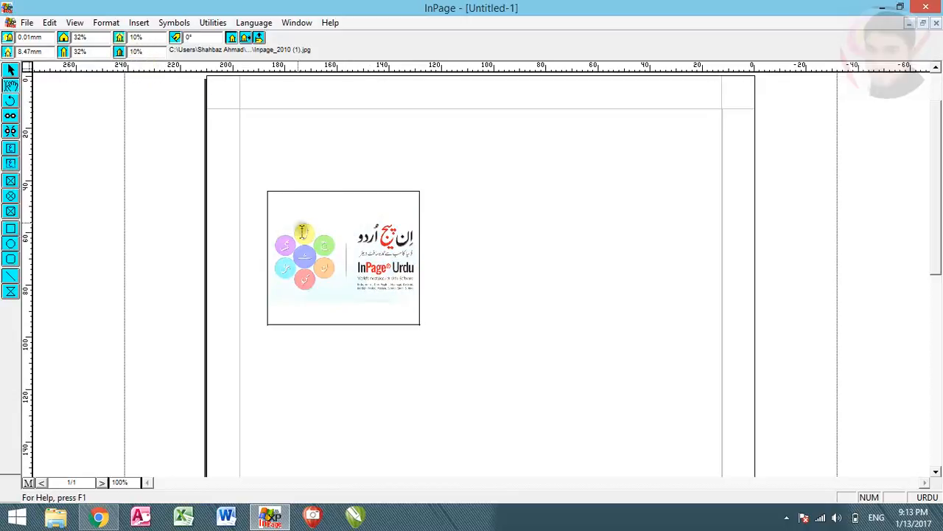
Increase the picture's brightness to 20%
click(119, 36)
text(20)
key(Return)
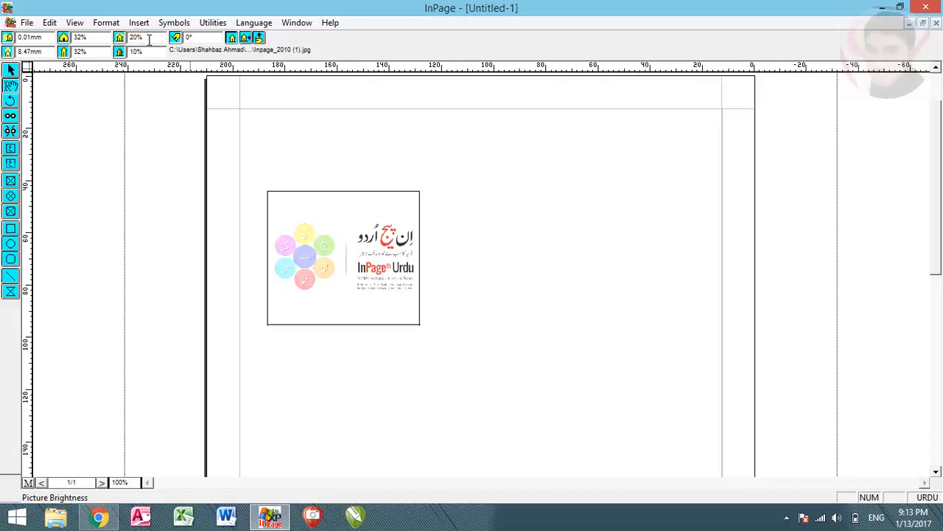
Reset the picture's brightness and contrast to 0%
drag(148, 39, 113, 38)
text(0)
key(Return)
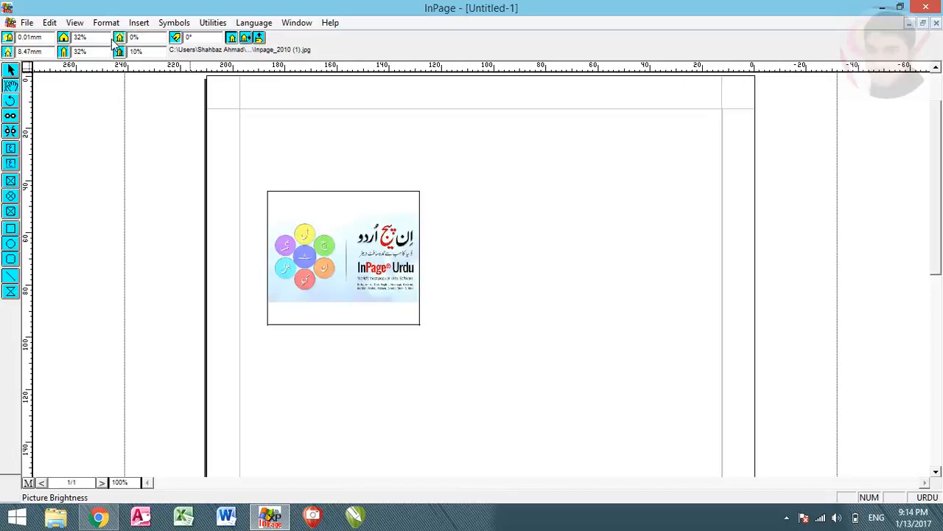
double_click(144, 51)
text(0)
key(Return)
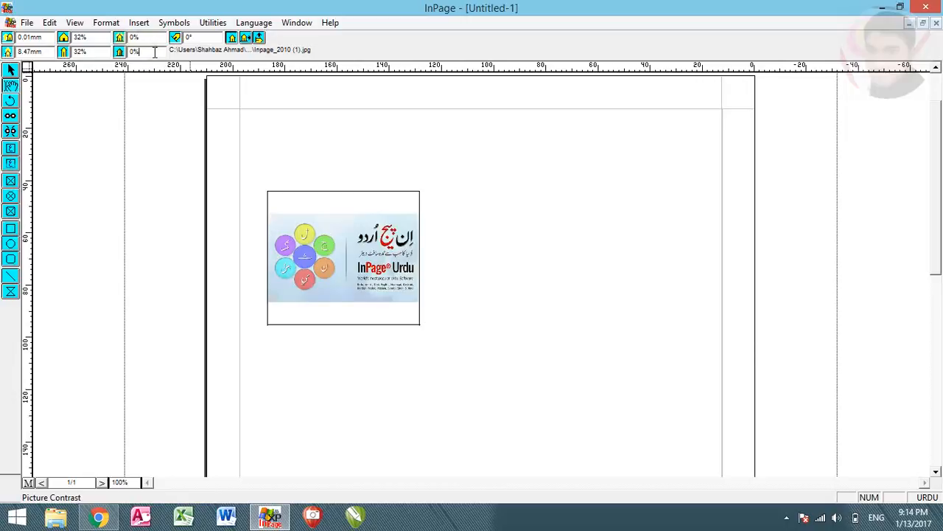
Set the picture's contrast to 5% and its brightness to 5%
drag(153, 52, 115, 52)
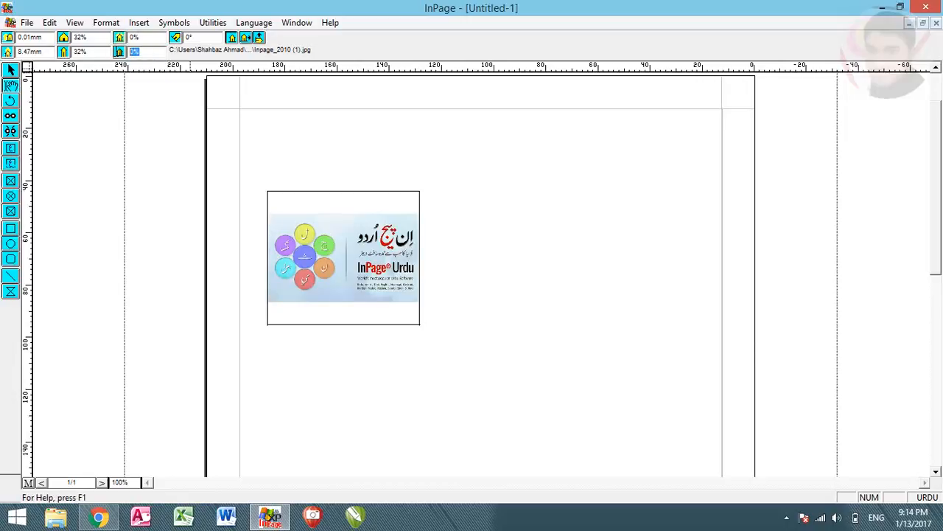
text(5)
key(Return)
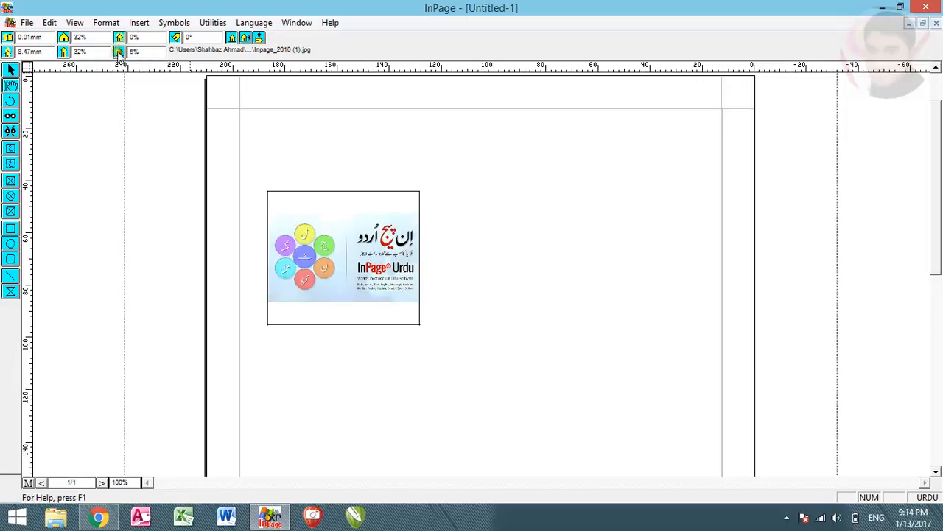
drag(155, 36, 120, 38)
key(Return)
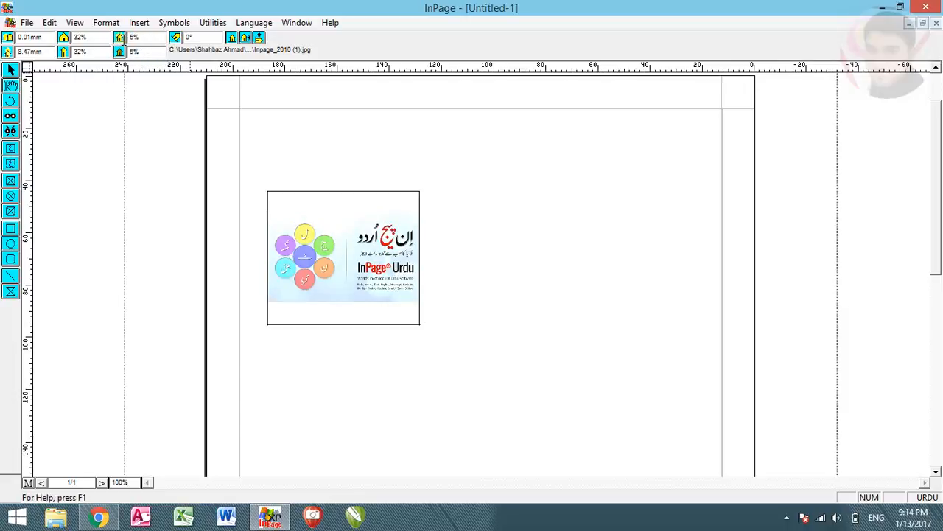
Try mirroring the InPage picture horizontally and vertically, and return it to its original orientation
click(246, 39)
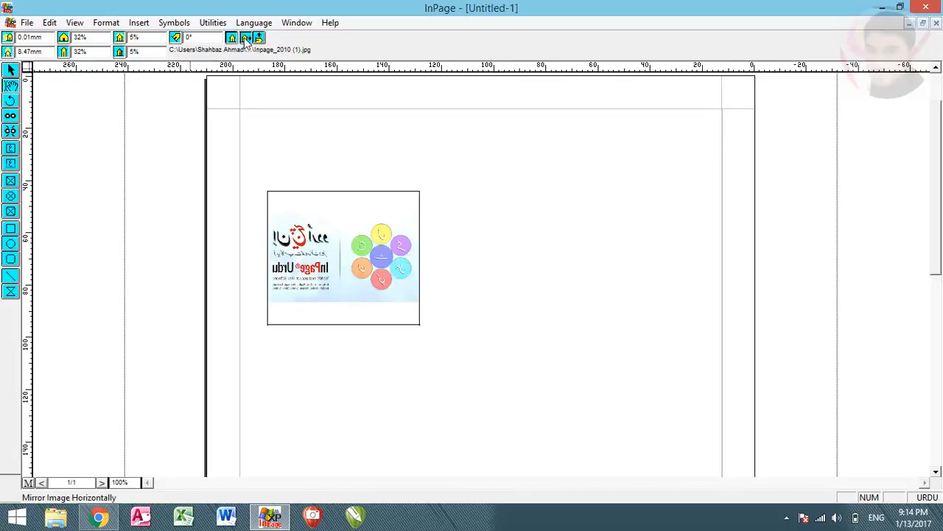
click(260, 38)
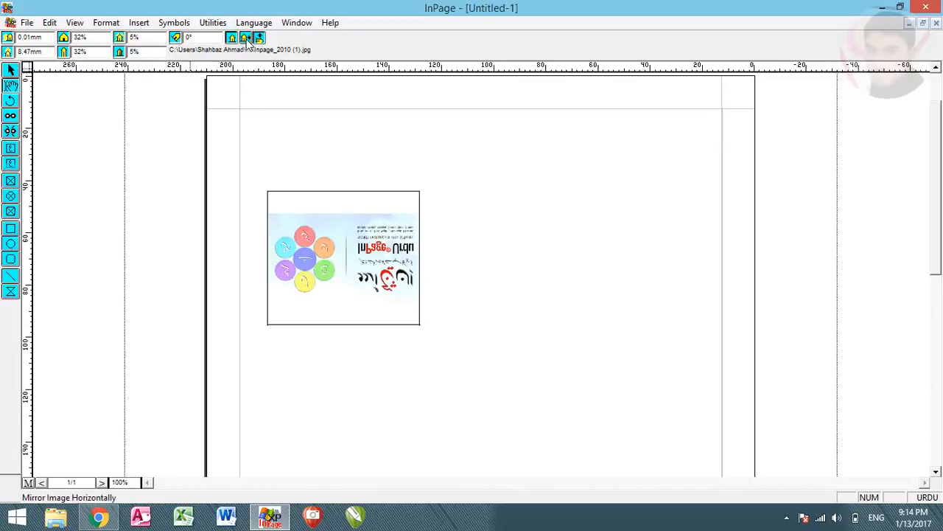
click(246, 38)
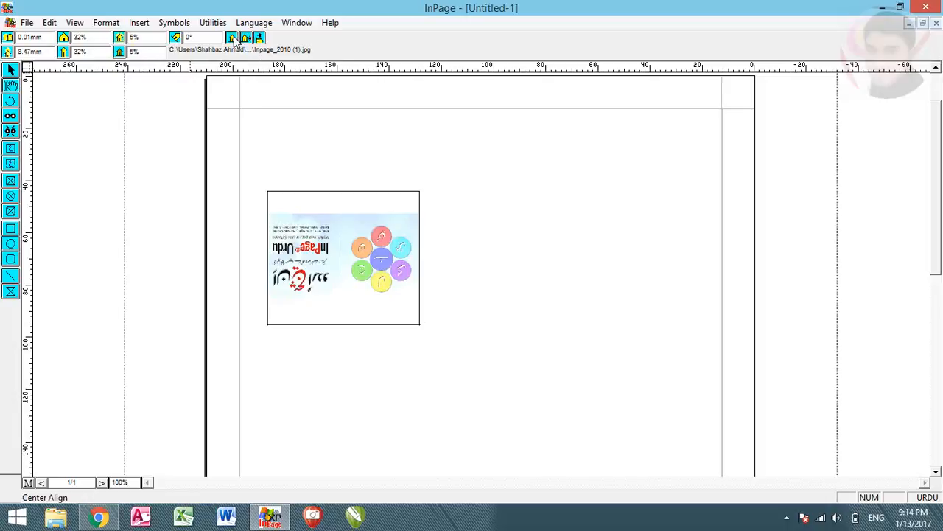
click(248, 38)
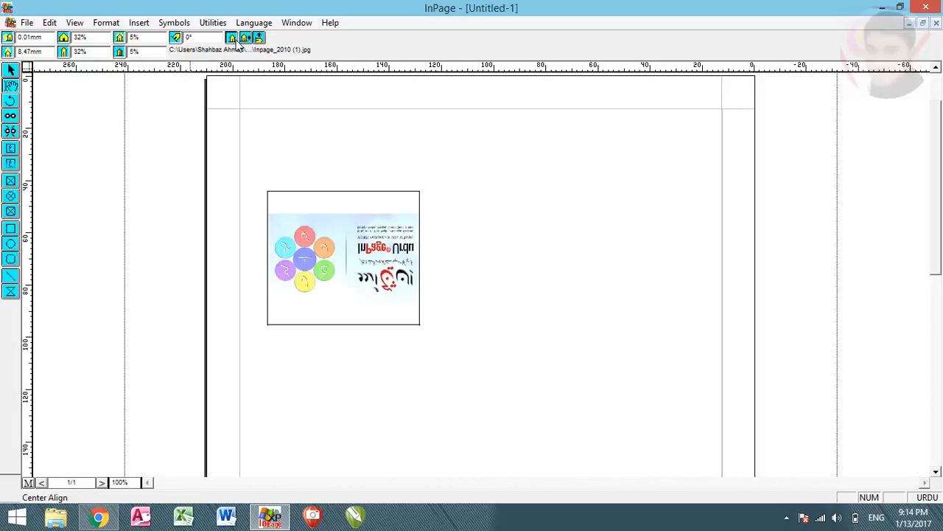
click(247, 39)
click(247, 41)
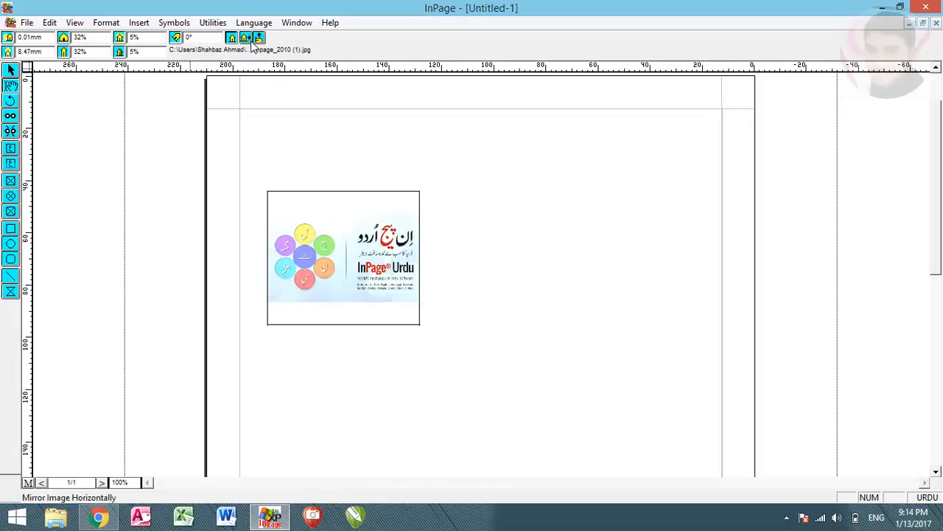
Draw an elliptical picture box beside the first picture and import youtube-share-send-logo-f-1200x600.jpg into it
click(10, 198)
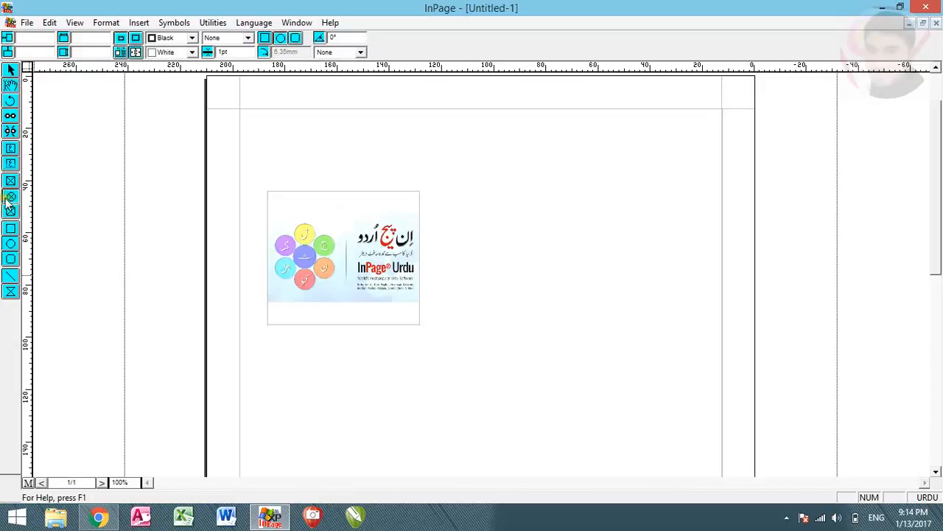
drag(467, 193, 616, 323)
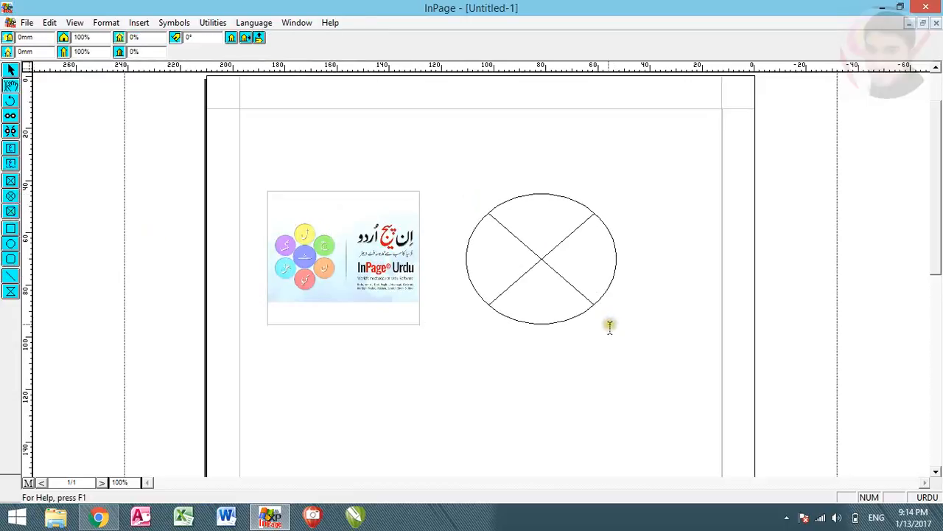
double_click(548, 264)
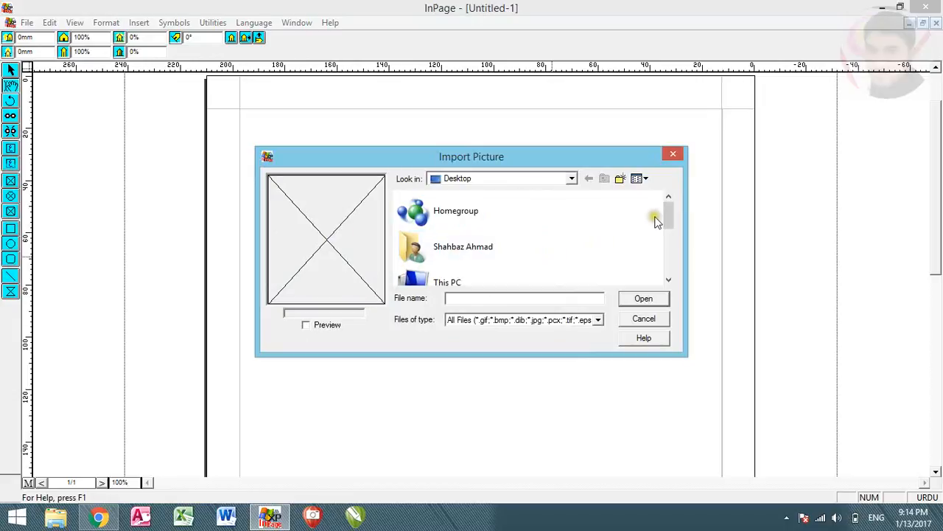
drag(668, 214, 670, 267)
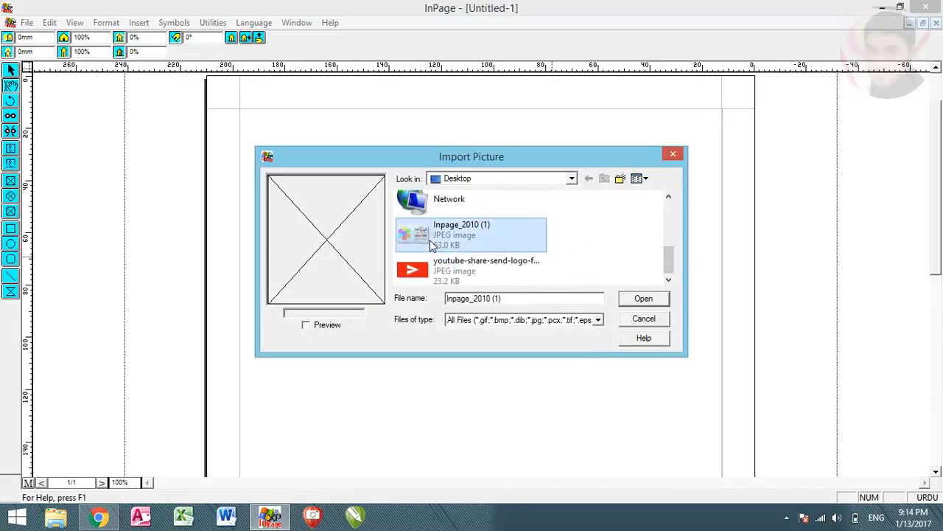
click(450, 279)
click(632, 302)
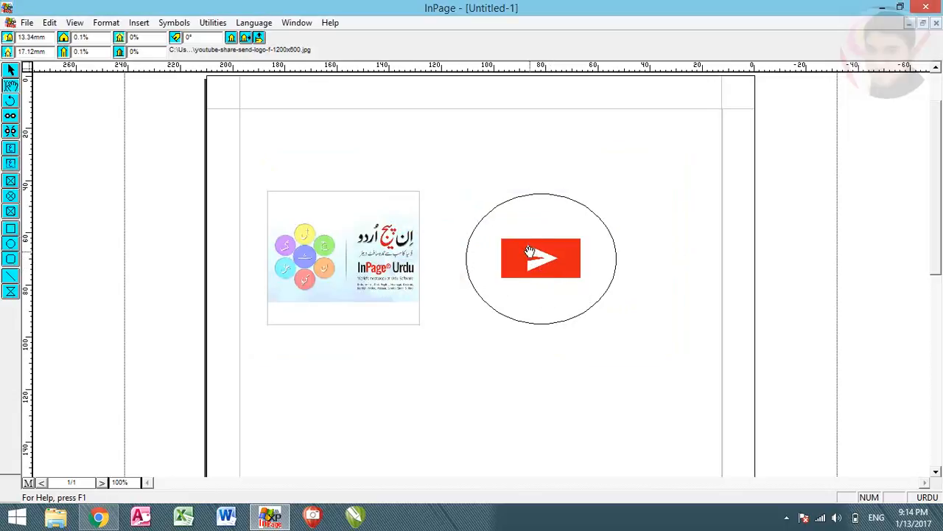
Try mirroring the logo in the elliptical box and return it to its original orientation
click(250, 39)
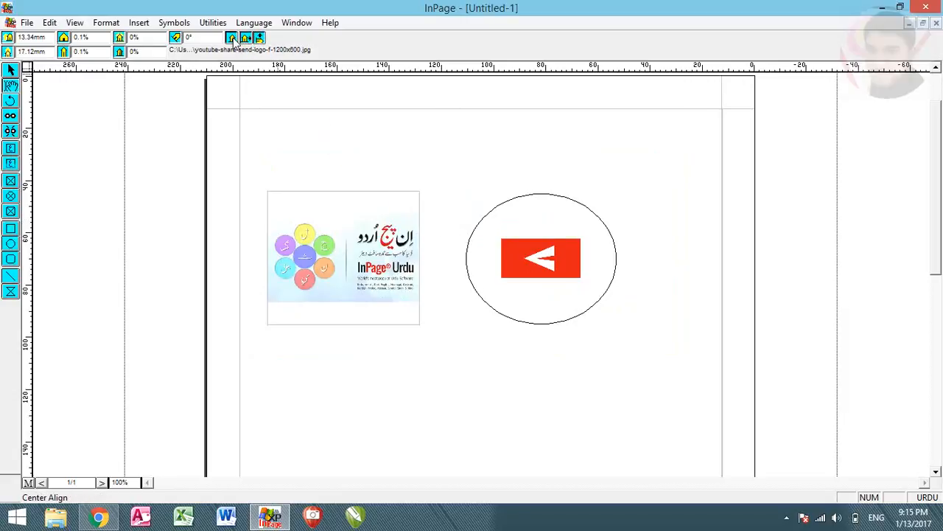
click(243, 40)
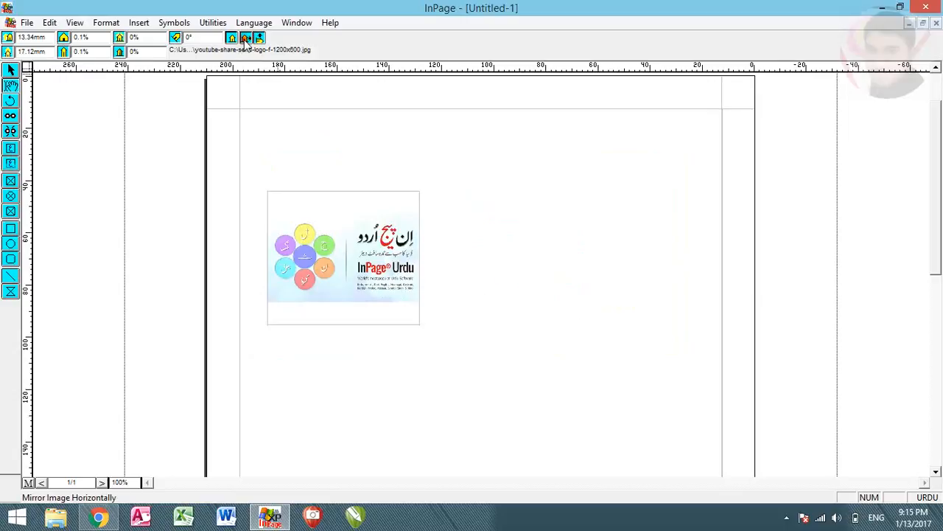
click(258, 41)
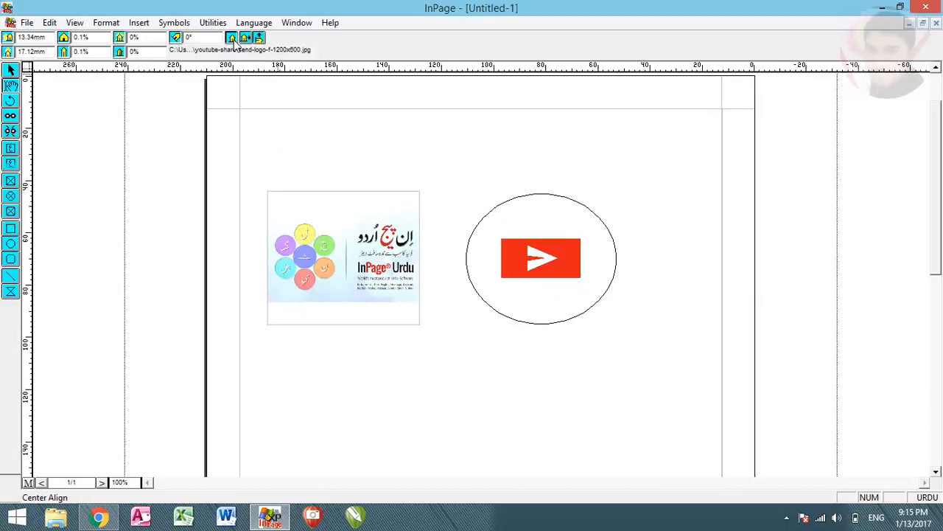
click(185, 38)
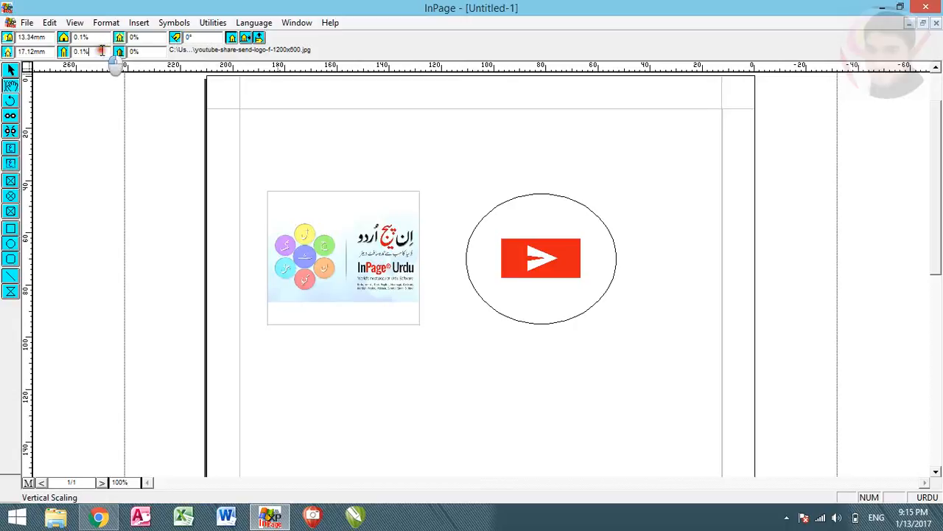
Set the logo's vertical and horizontal scaling to 5% and shift it within the ellipse to about 8.57 mm horizontally and 9.45 mm vertically
drag(106, 54, 59, 53)
text(5)
key(Return)
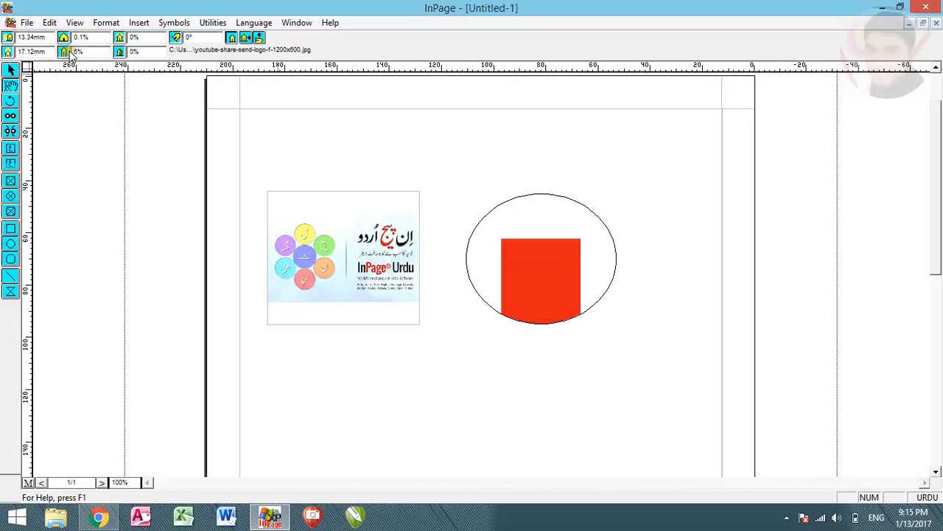
drag(96, 37, 63, 41)
text(5)
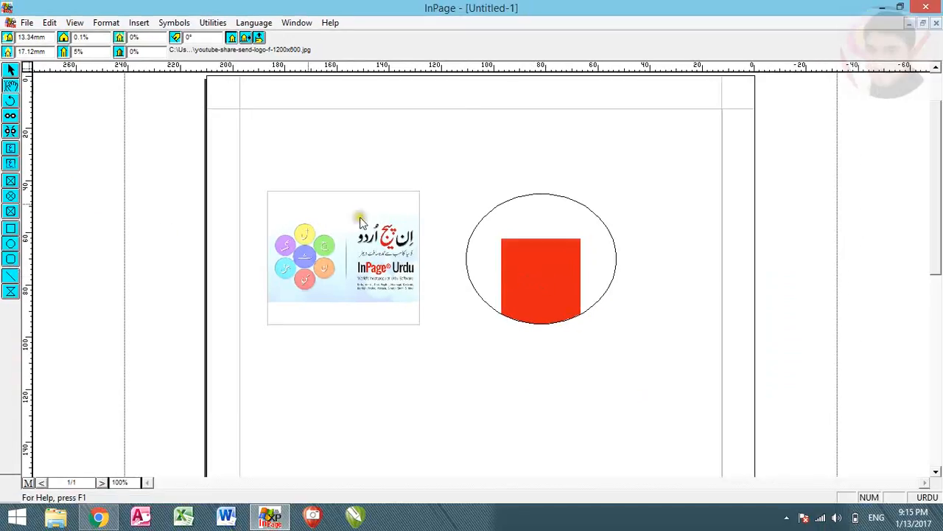
click(83, 37)
text(5)
key(Return)
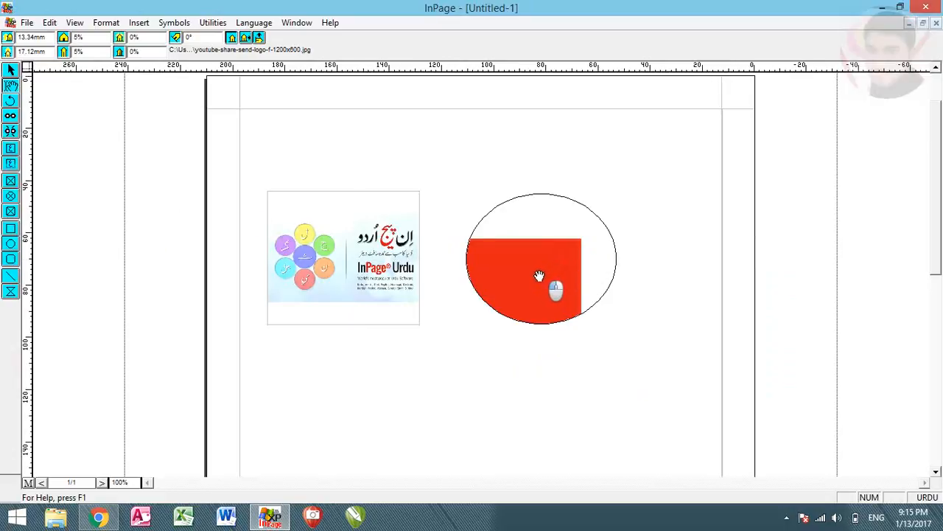
drag(527, 295, 538, 276)
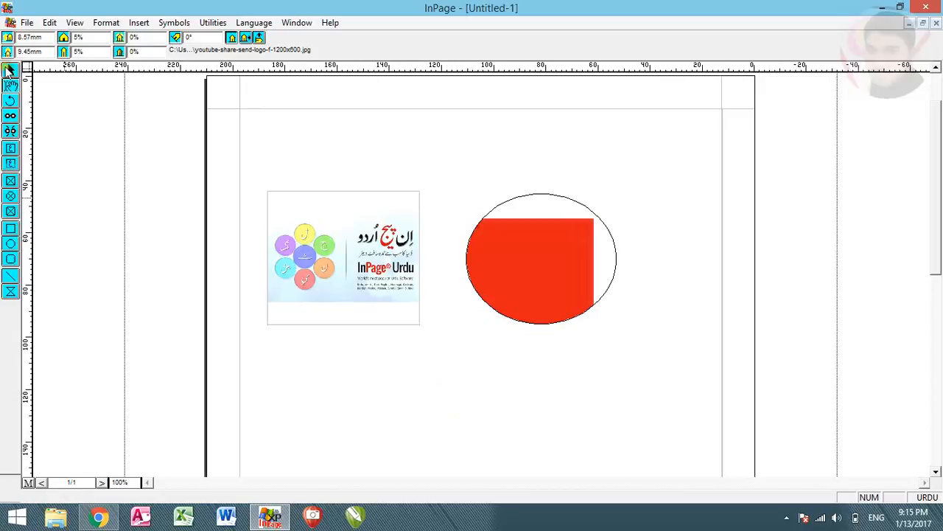
Draw a wide picture box with rounded corners below the two existing pictures
click(9, 70)
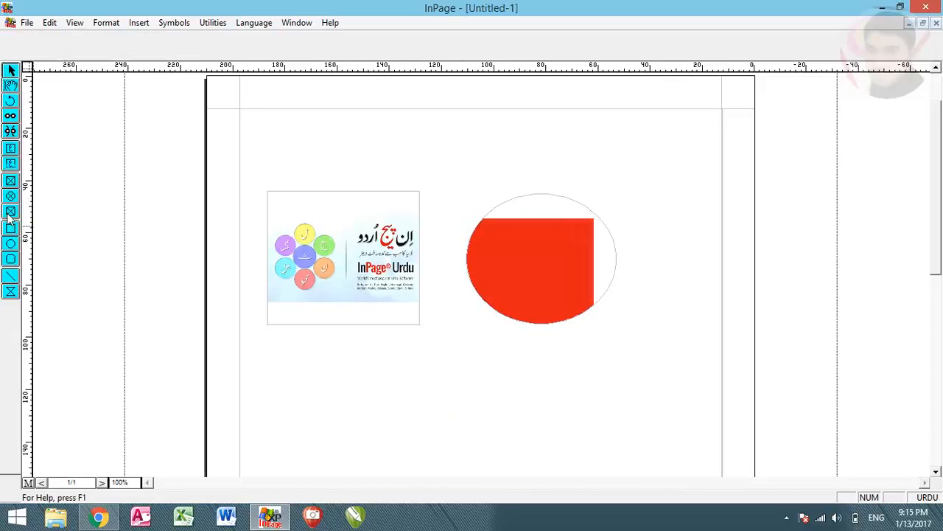
click(11, 221)
mouse_move(367, 366)
mouse_down()
mouse_move(518, 447)
mouse_move(584, 474)
mouse_move(605, 470)
mouse_up()
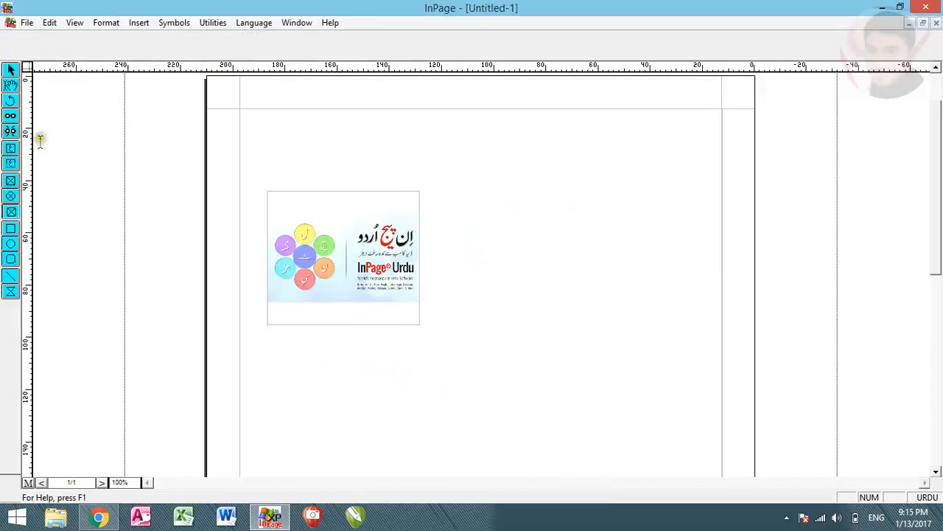
click(11, 69)
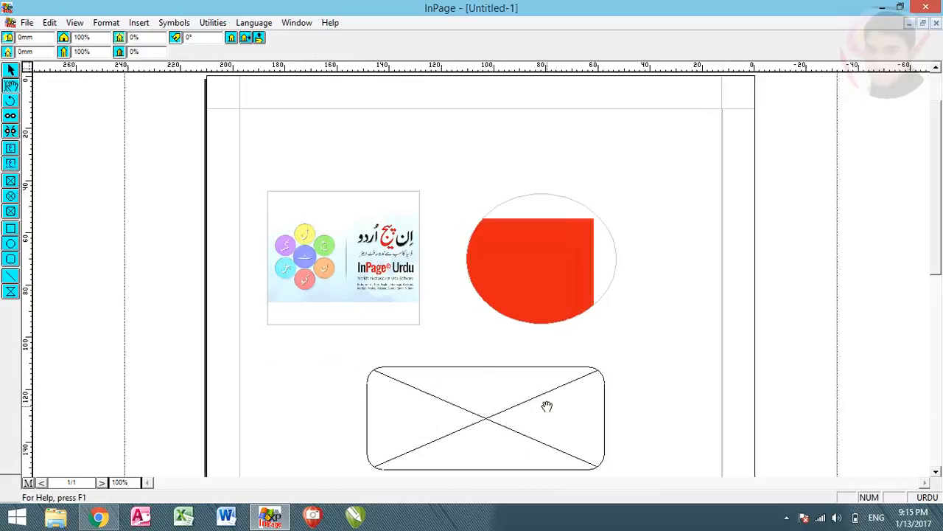
Import the picture Inpage_2010 (1) from the Desktop into the rounded picture box
right_click(482, 415)
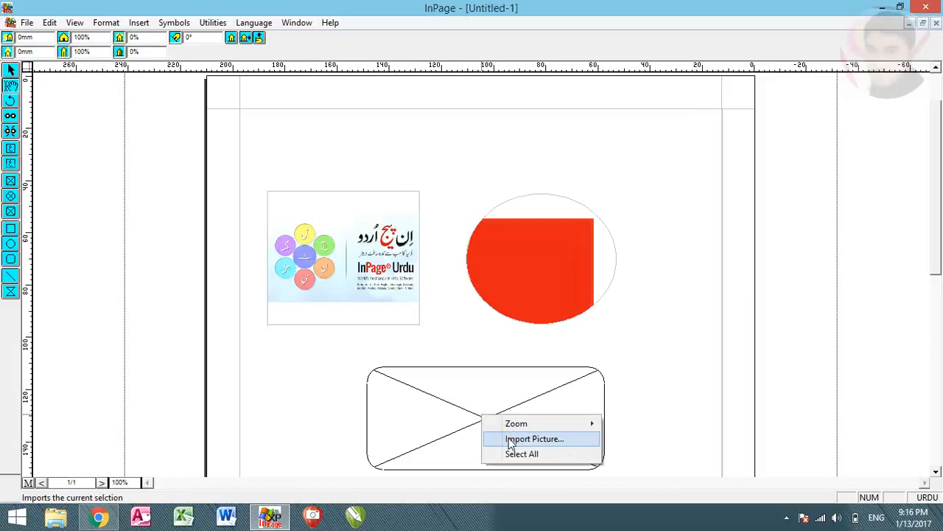
click(510, 442)
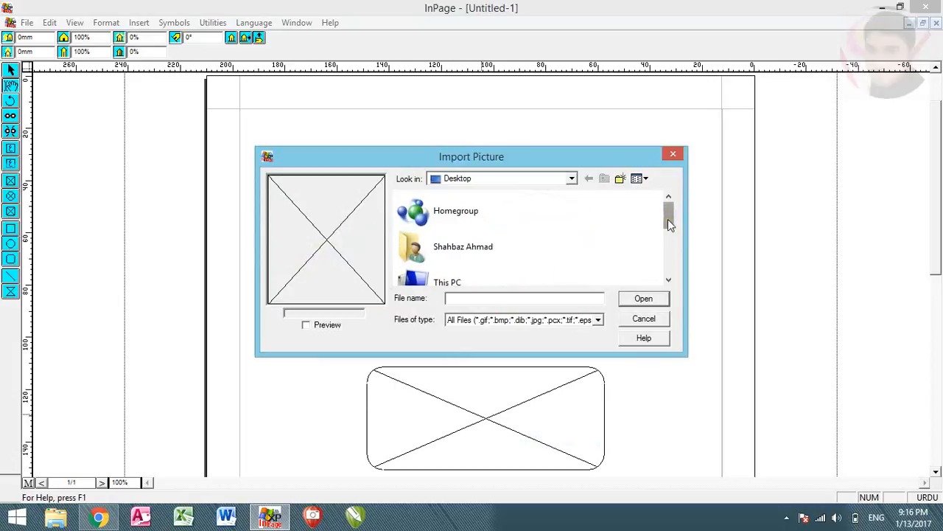
drag(669, 224, 675, 274)
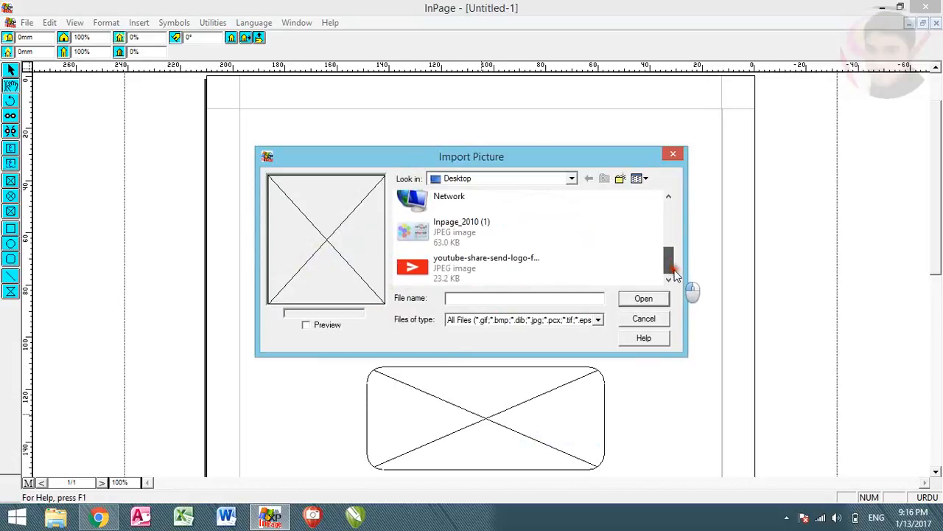
click(491, 235)
click(640, 298)
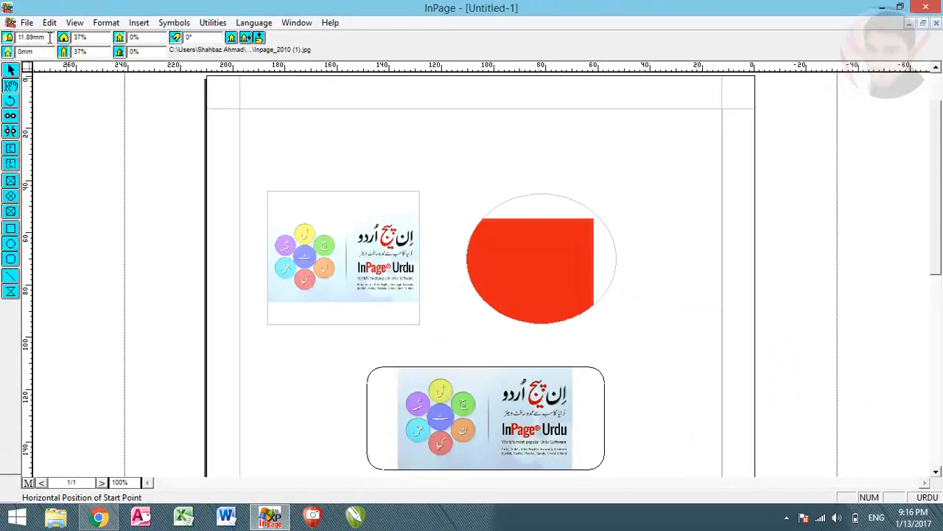
Set the horizontal and vertical start positions of the picture in the rounded box to 5 mm each
drag(92, 58, 18, 57)
text(5)
key(Return)
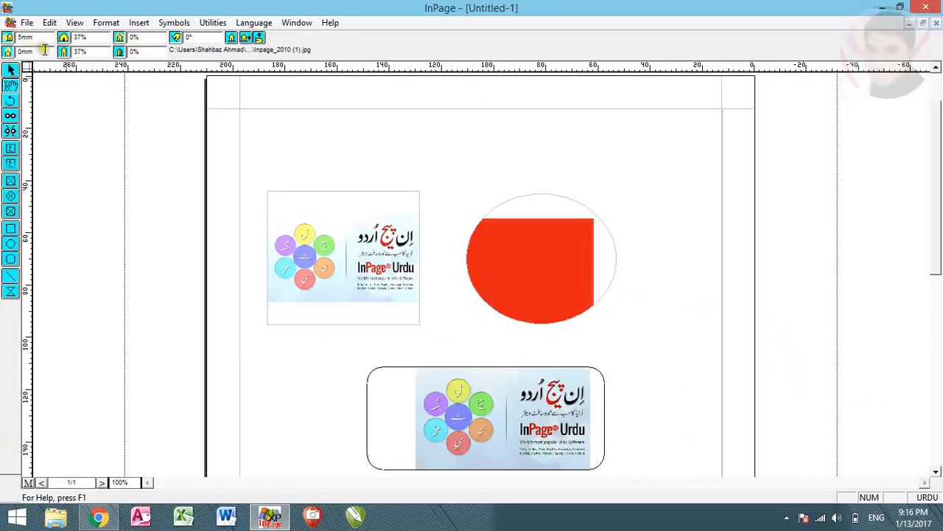
drag(37, 58, 12, 57)
text(5)
key(Return)
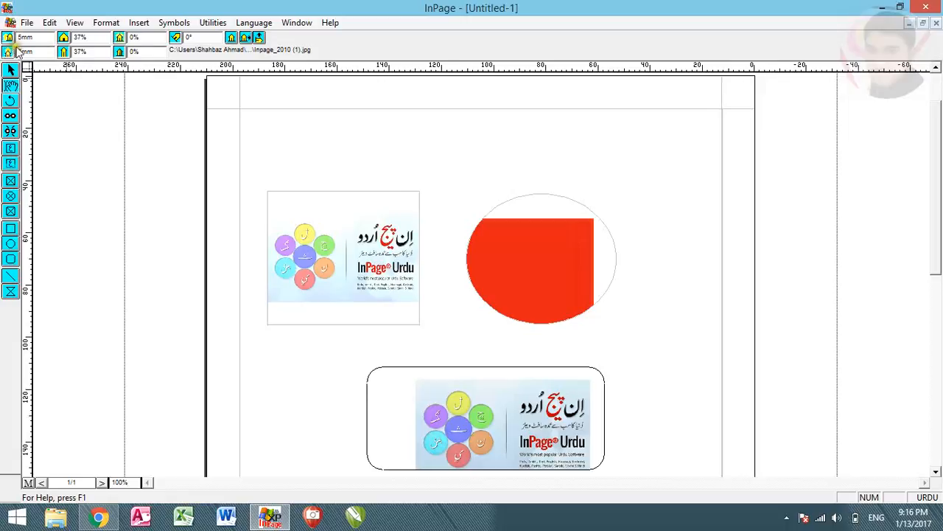
Set the scaling of the picture in the rounded box to 30% horizontally and 25% vertically
drag(107, 37, 44, 35)
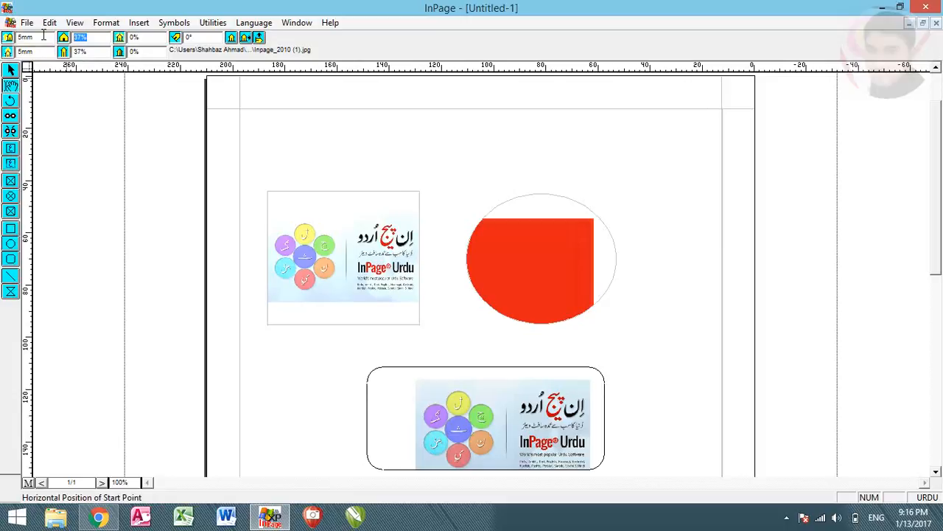
text(30)
key(Return)
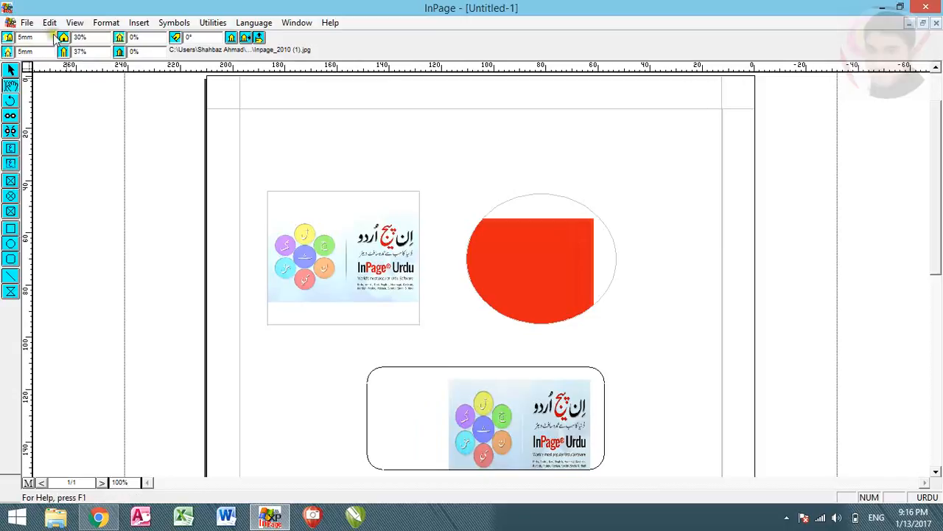
drag(94, 51, 27, 53)
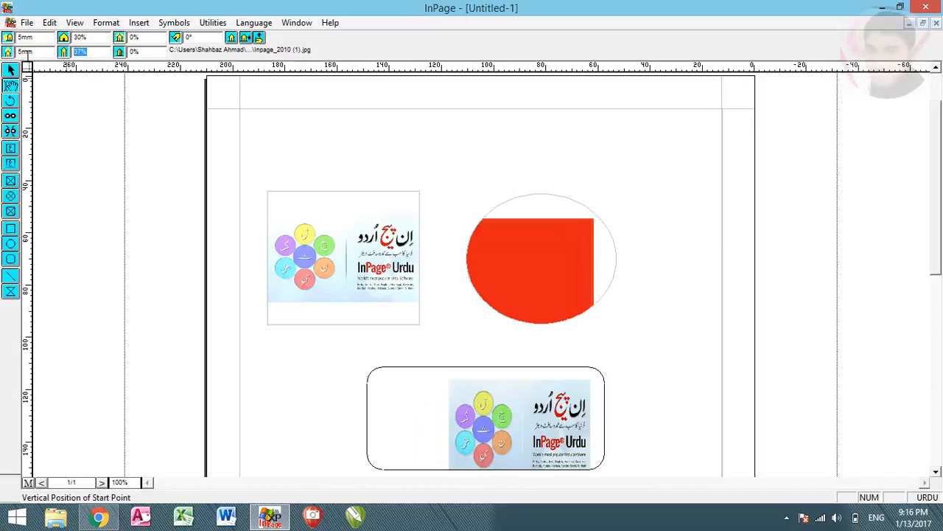
key(Return)
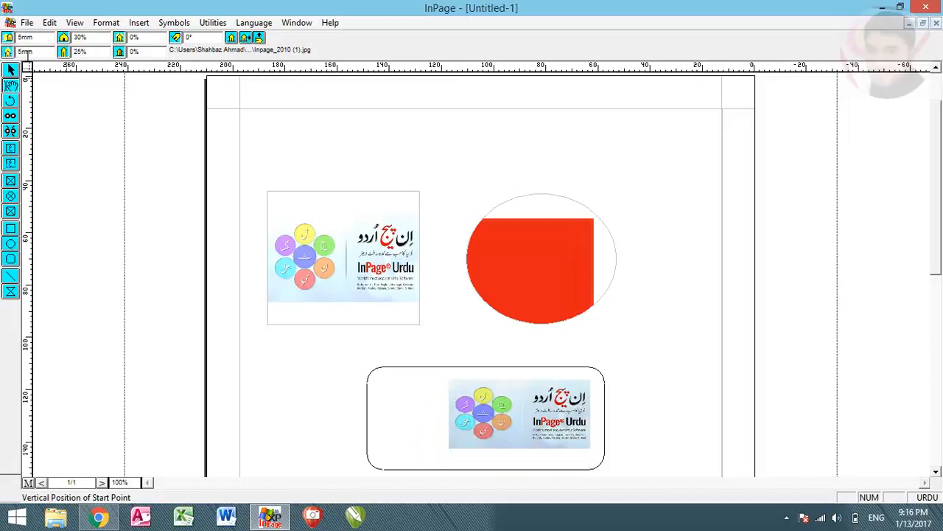